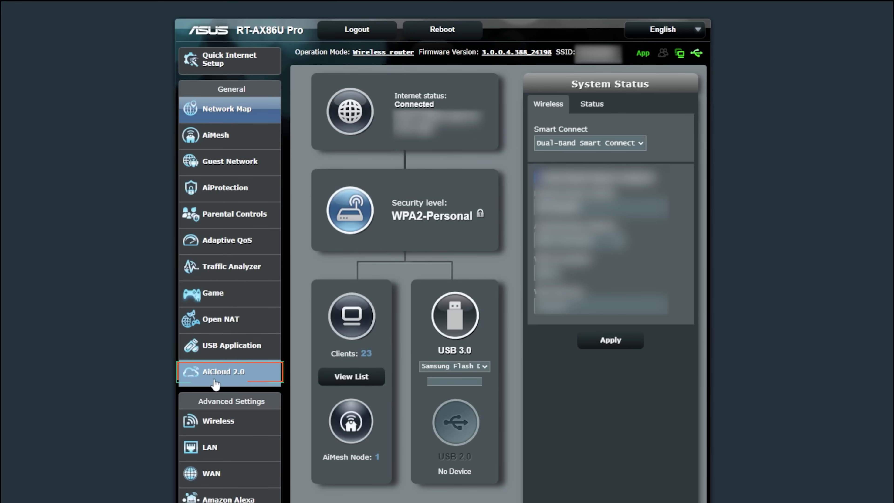
- Go through AiCloud 2.0 and USB Application to the Servers Center's Media Server settings
click(261, 371)
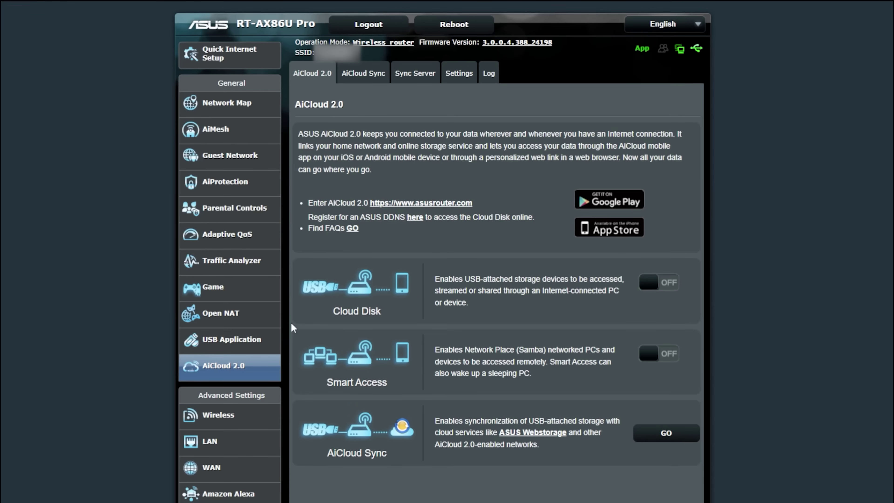
click(219, 349)
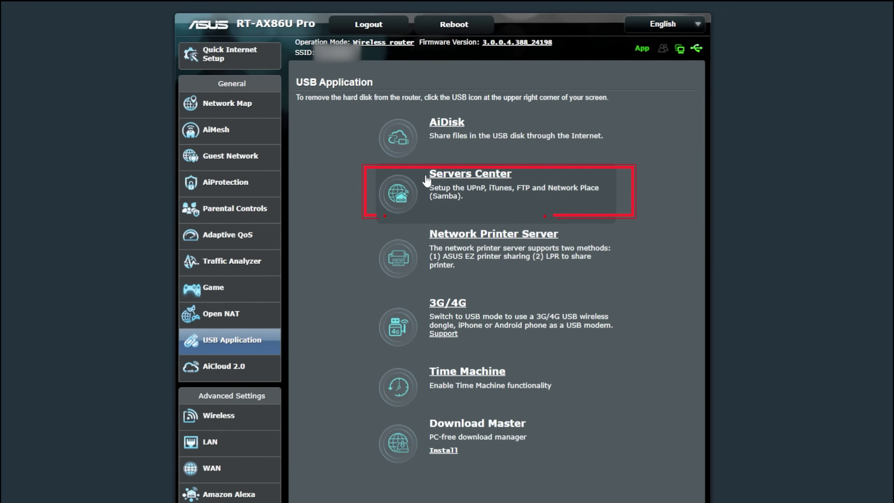
click(492, 174)
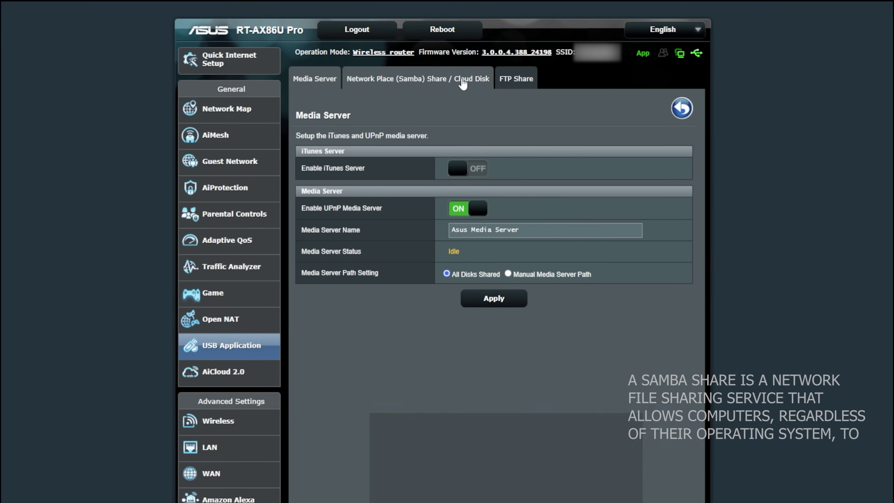
- Turn on Enable Share in Network Place (Samba) Share and confirm sharing the disk
click(463, 81)
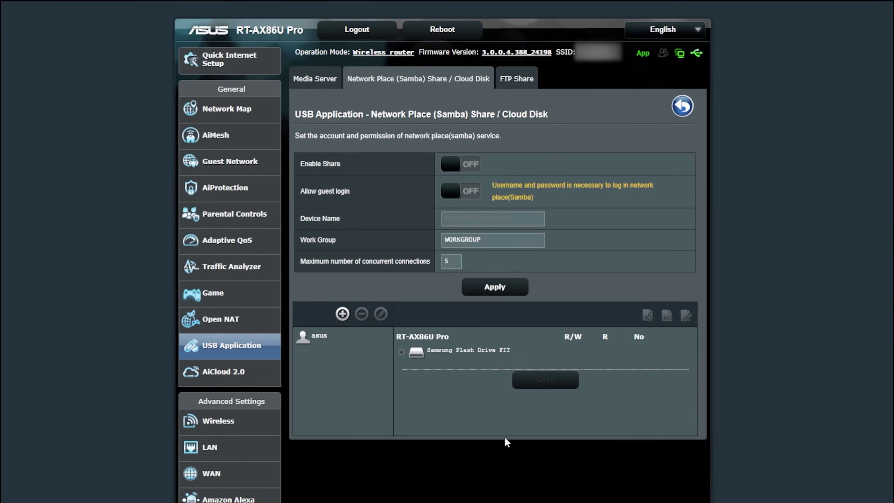
click(464, 162)
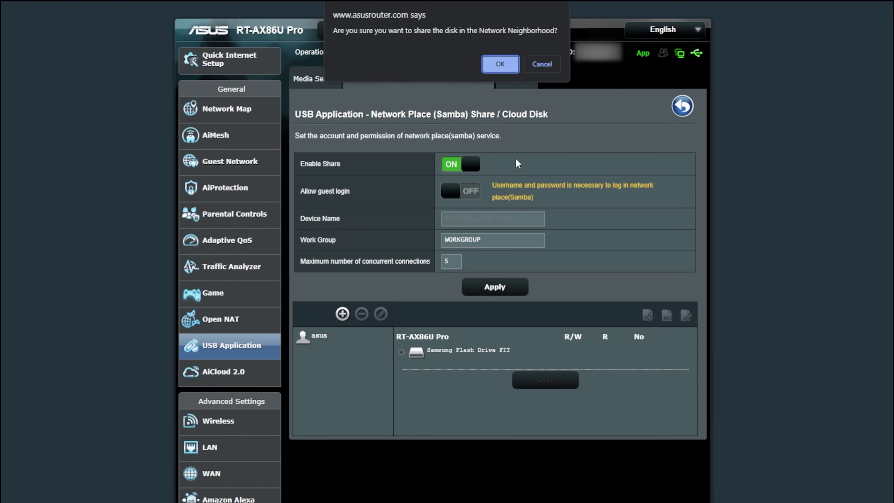
click(500, 64)
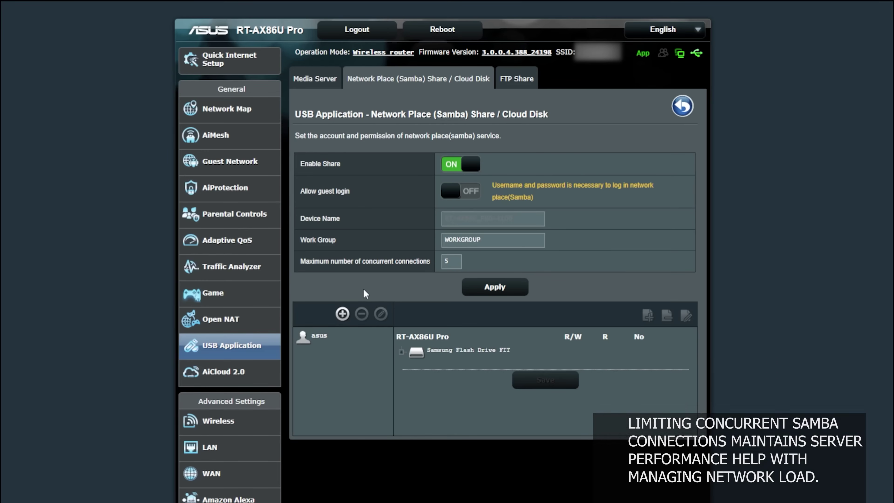
- Add a Samba share account with the user's name and a four-character password, confirmed twice
click(344, 314)
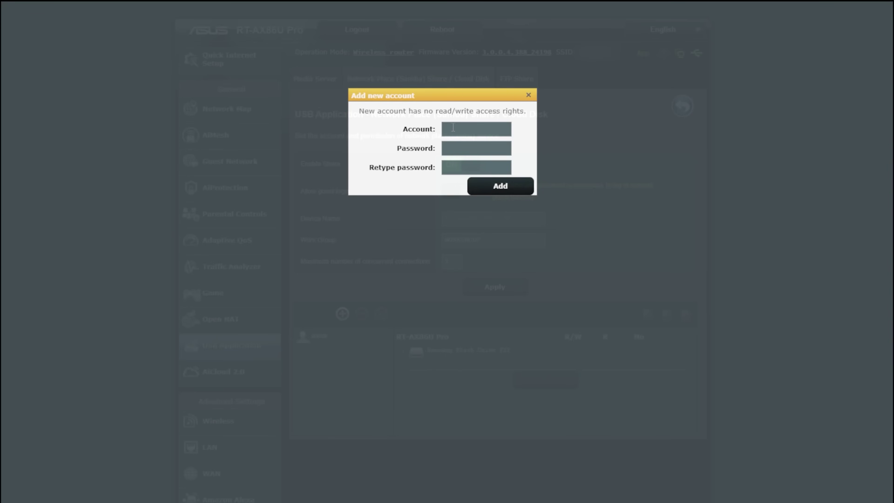
click(453, 127)
text(John)
key(Tab)
text(••••)
key(Tab)
text(••••)
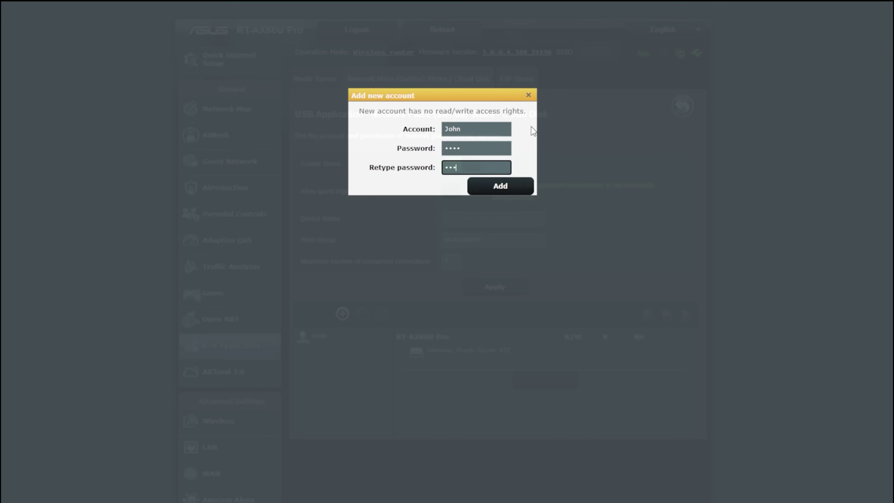
click(483, 189)
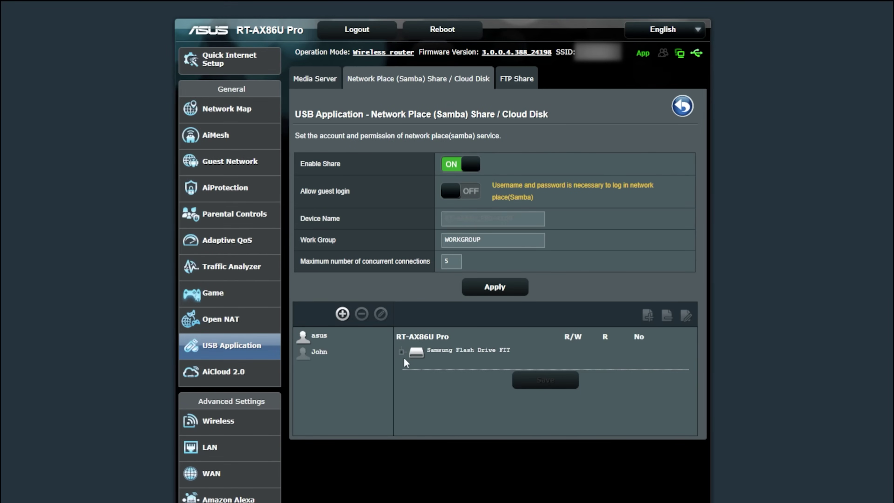
- Add a folder named Documents inside ASUS_NAS on the flash drive, shortening the too-long name
click(410, 351)
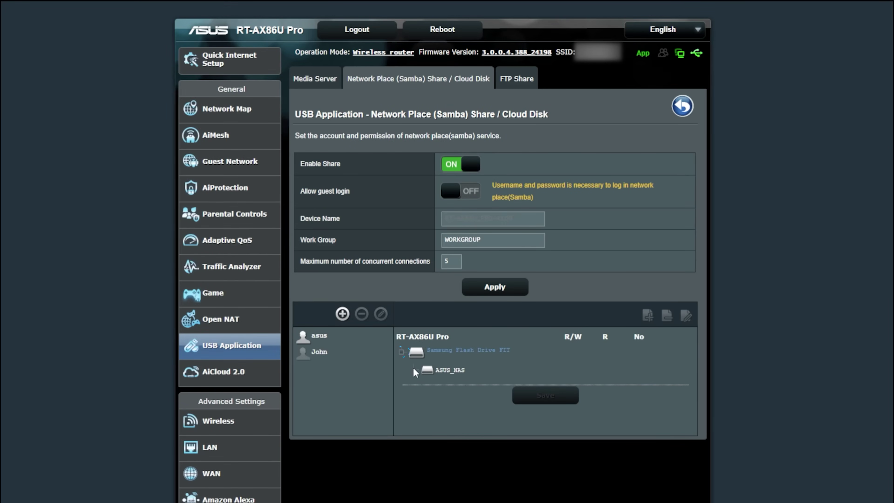
click(456, 370)
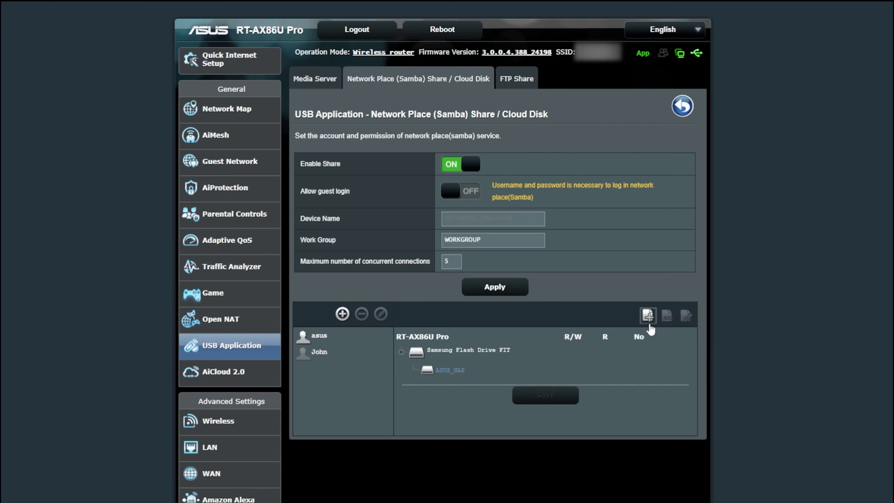
click(648, 316)
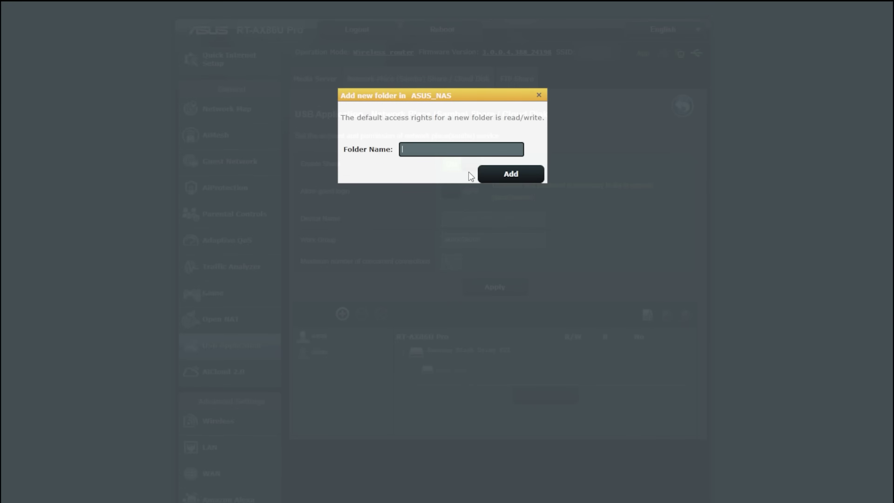
text(Shared Documents)
click(504, 178)
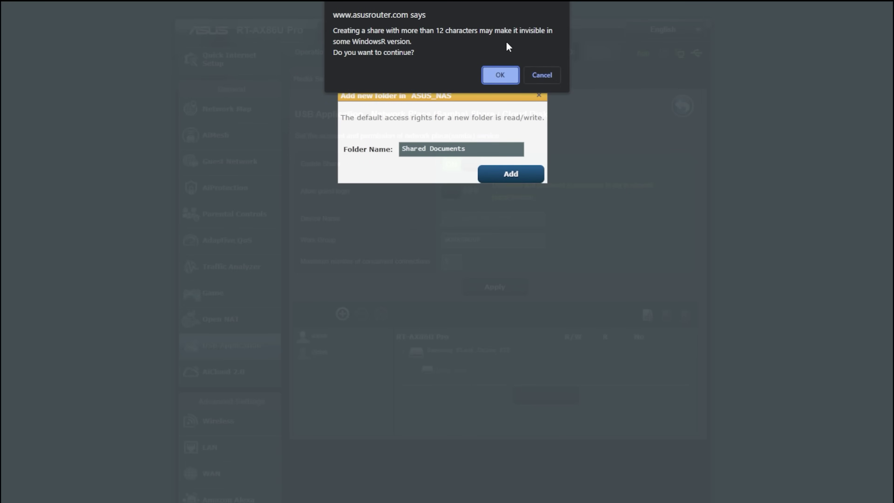
click(538, 71)
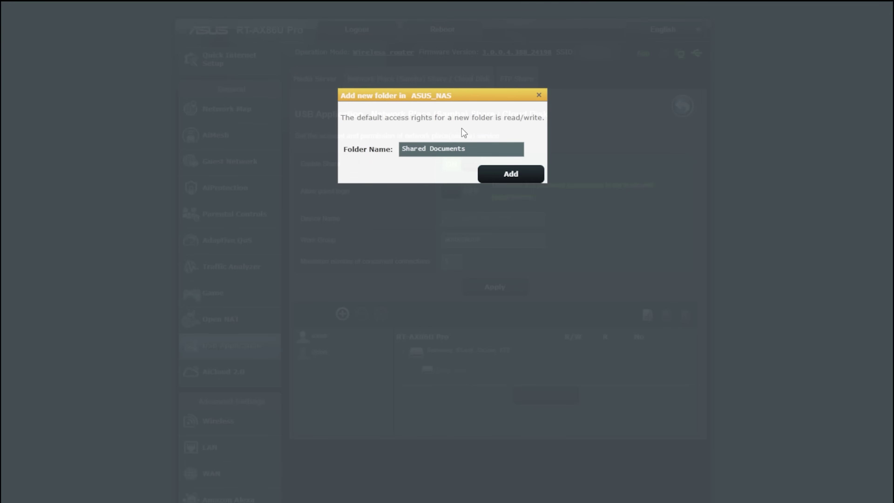
double_click(449, 148)
key(BackSpace)
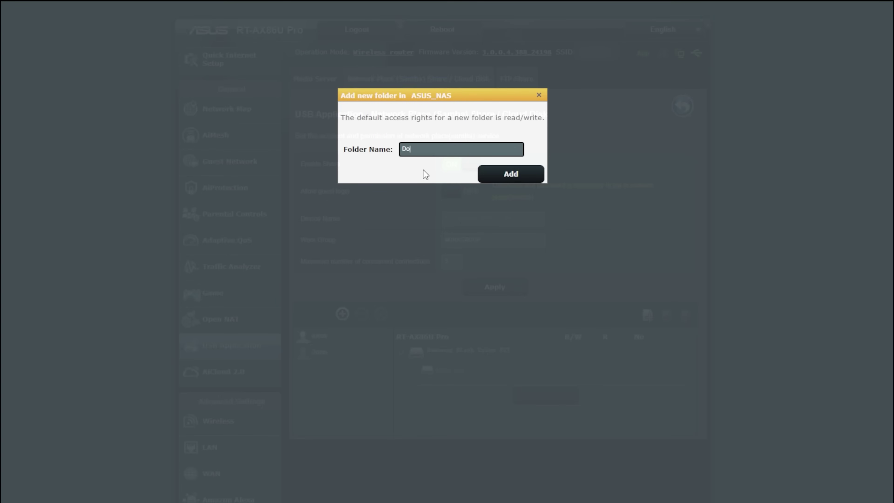
click(488, 172)
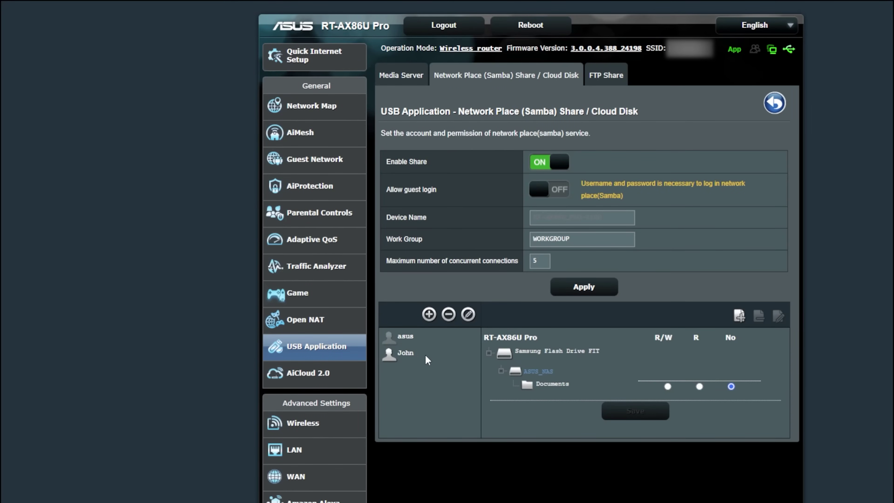
- Set the new user account's permission on the Documents folder to read-only (R)
click(406, 337)
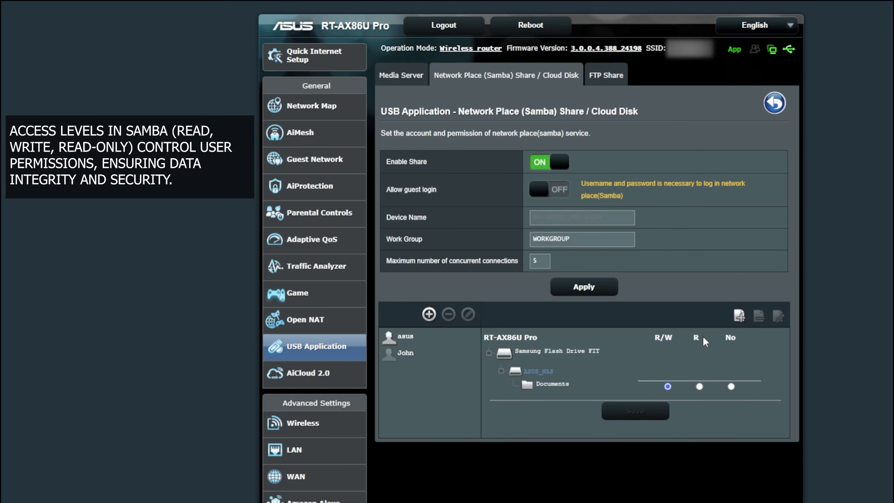
click(406, 353)
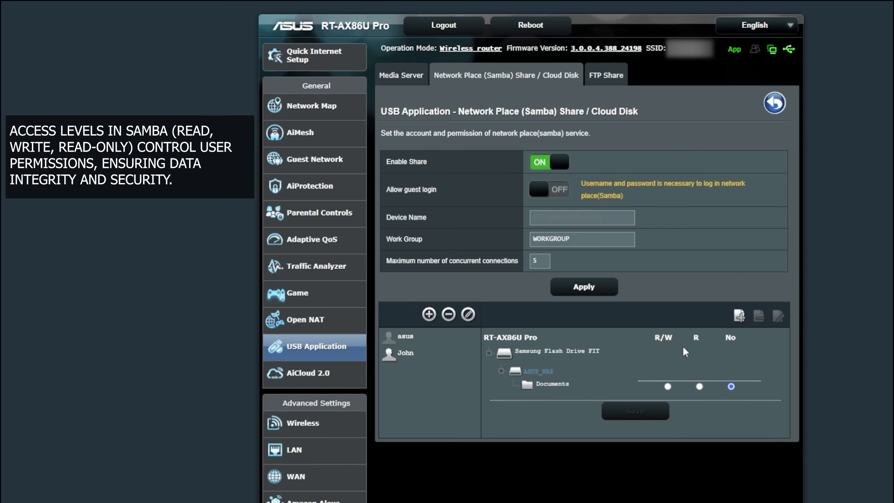
click(699, 387)
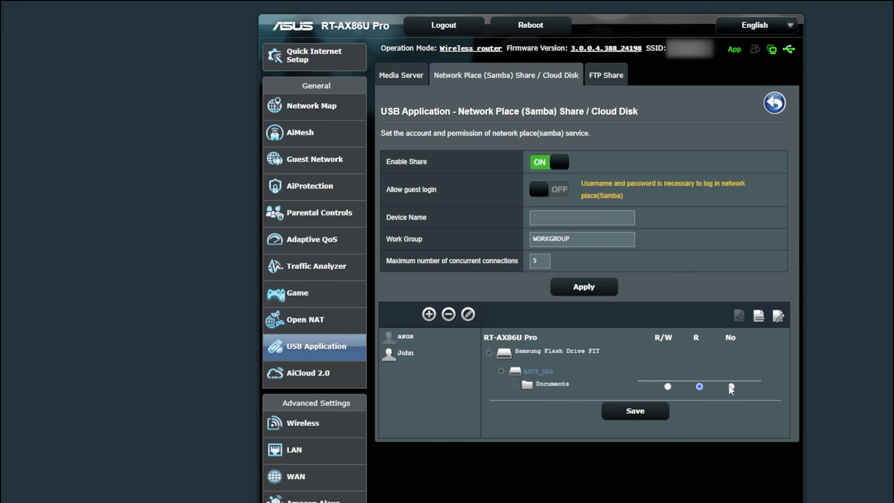
click(398, 354)
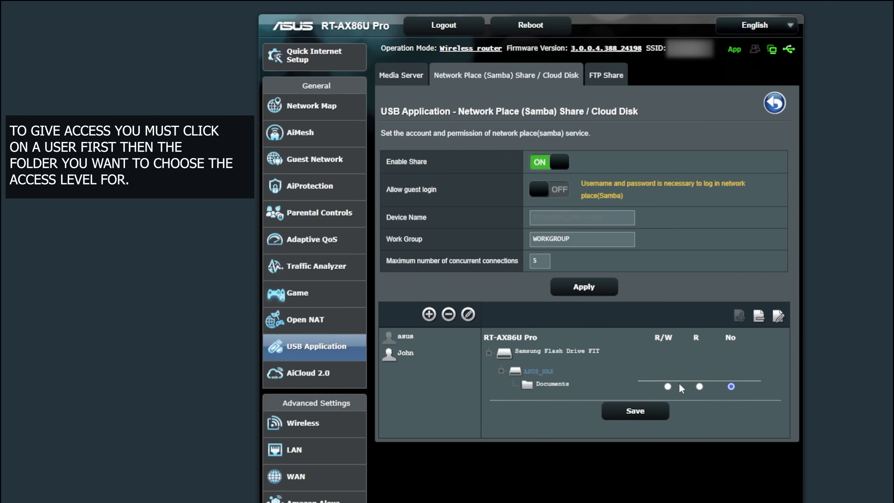
click(668, 386)
click(699, 386)
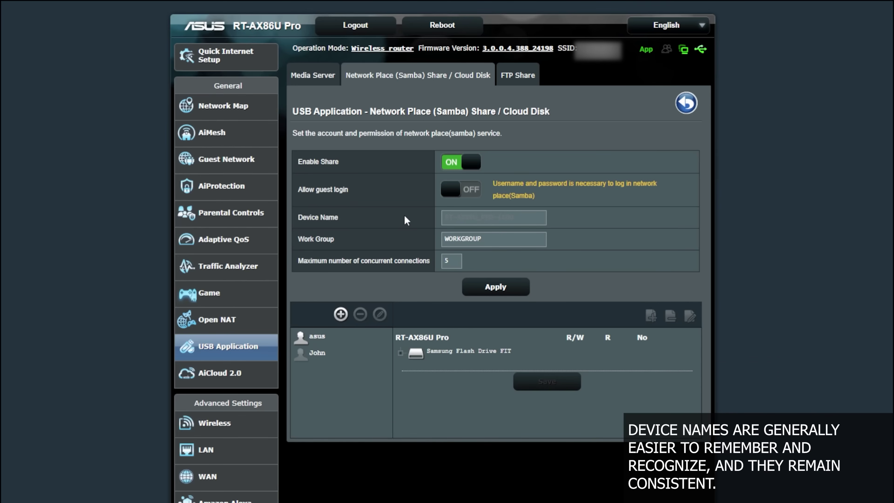
- Enter ASUSNAS as the router's Samba device name
click(471, 213)
text(ASUSNAS)
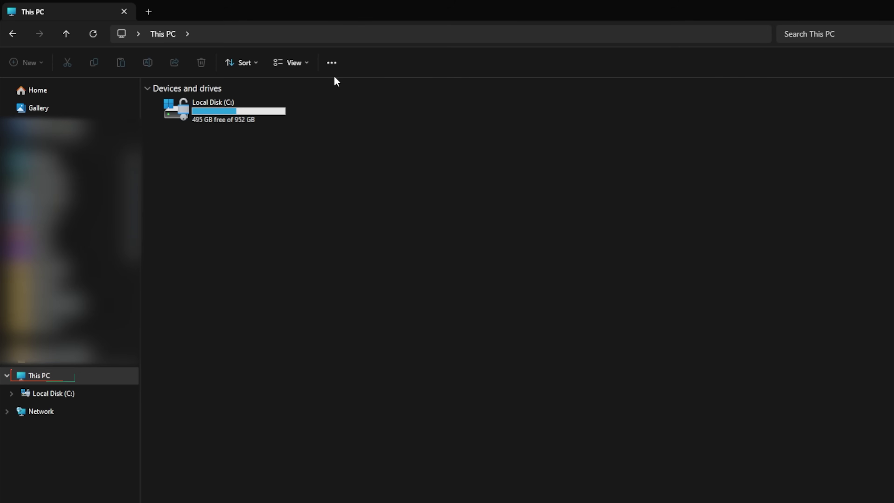
- Choose Map network drive from the See more menu on This PC
click(334, 67)
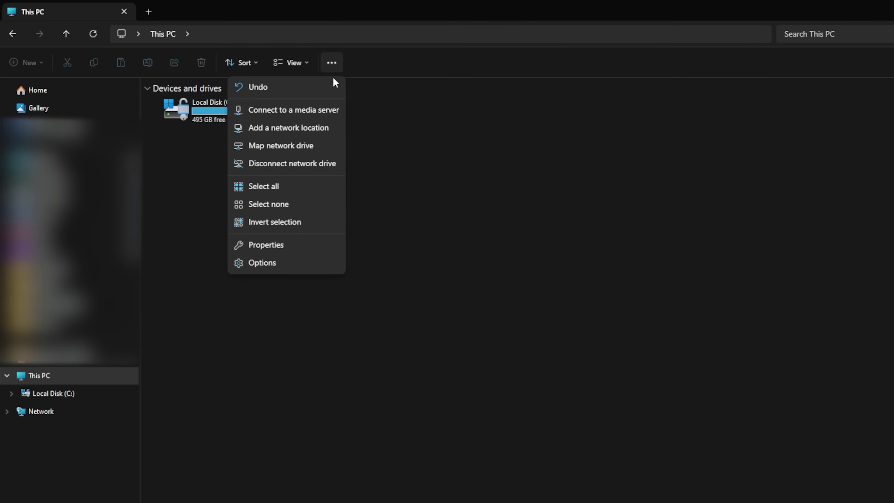
click(320, 147)
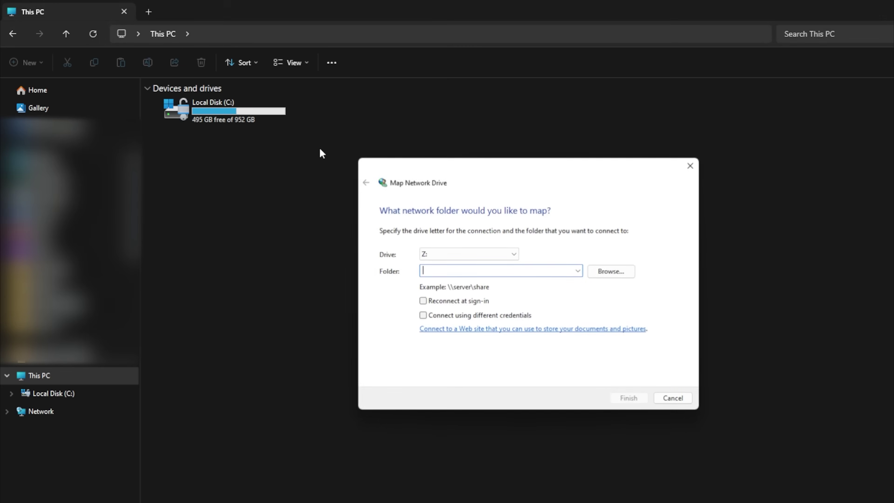
- Map drive Y: to \\asusnas\Documents with Connect using different credentials ticked, then finish
click(506, 257)
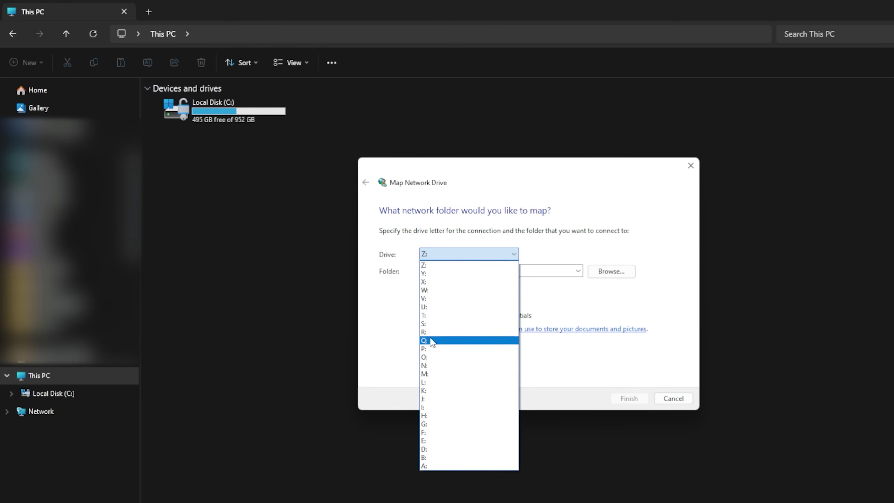
click(457, 274)
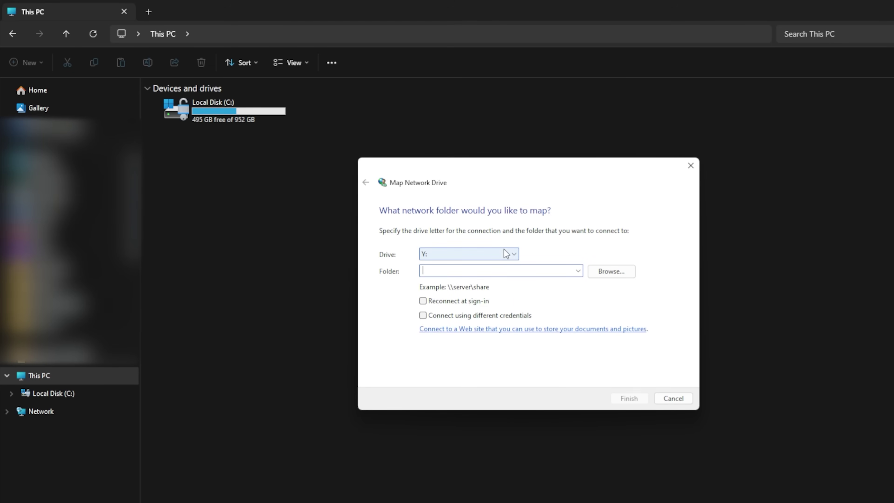
text(\\asusnas)
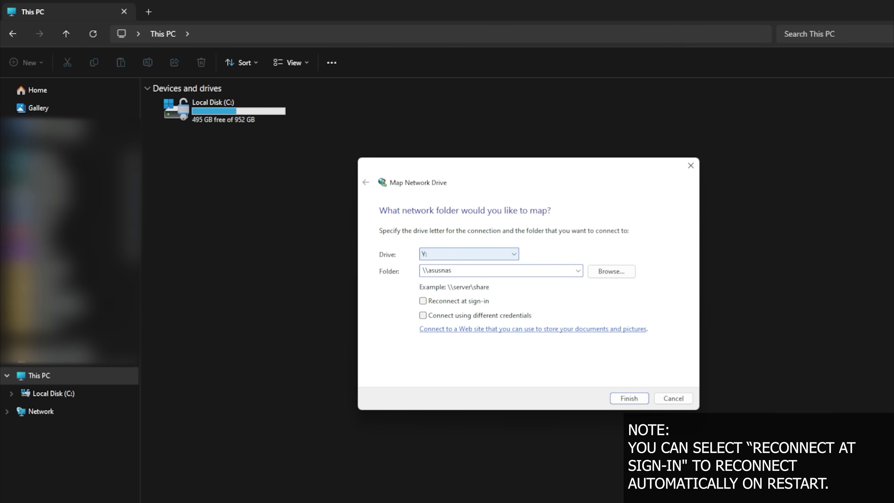
text(\)
text(Docue)
text(ents)
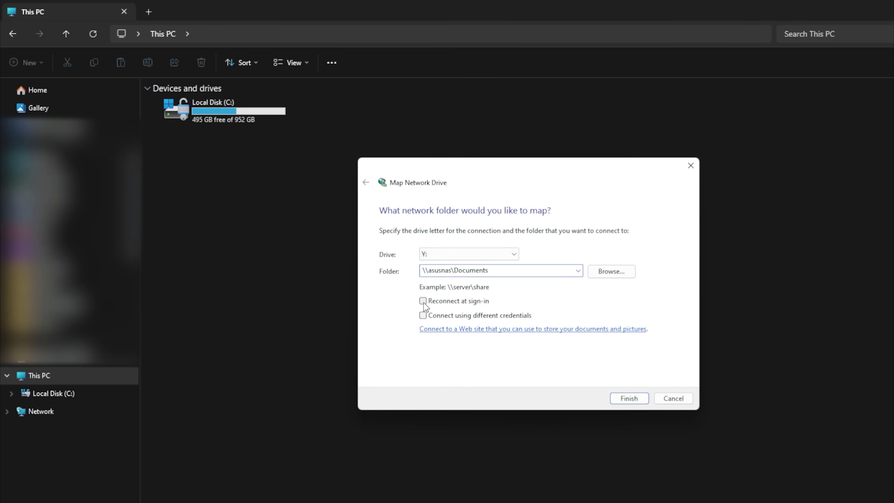
click(422, 315)
click(625, 398)
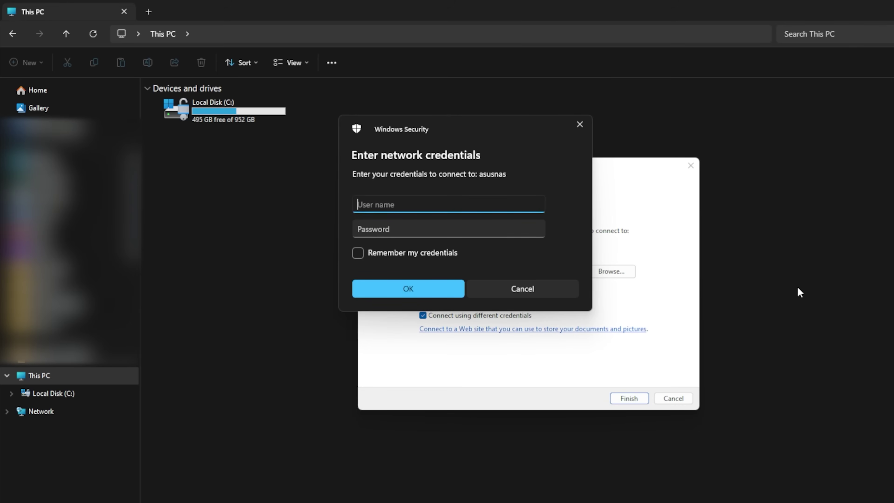
- Enter the new user's name and password in Windows Security to connect to asusnas
text(John)
key(Tab)
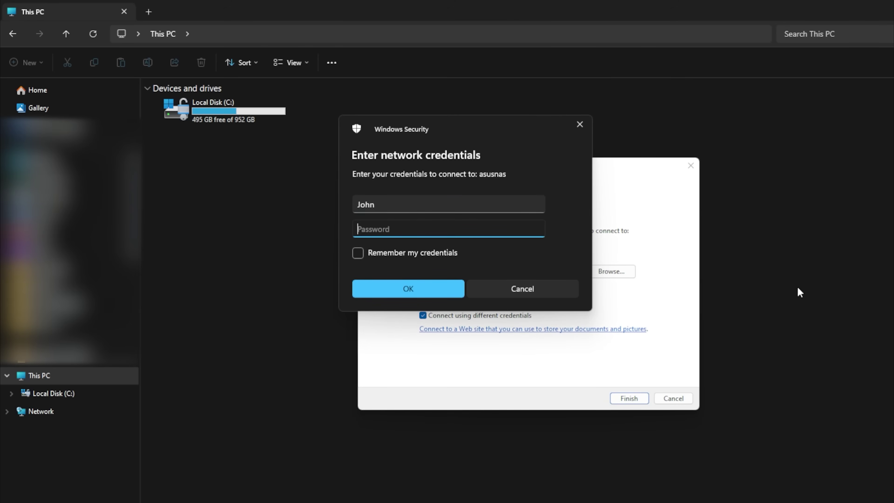
text(*****)
key(BackSpace)
key(BackSpace)
key(BackSpace)
key(BackSpace)
key(BackSpace)
text(****)
click(404, 289)
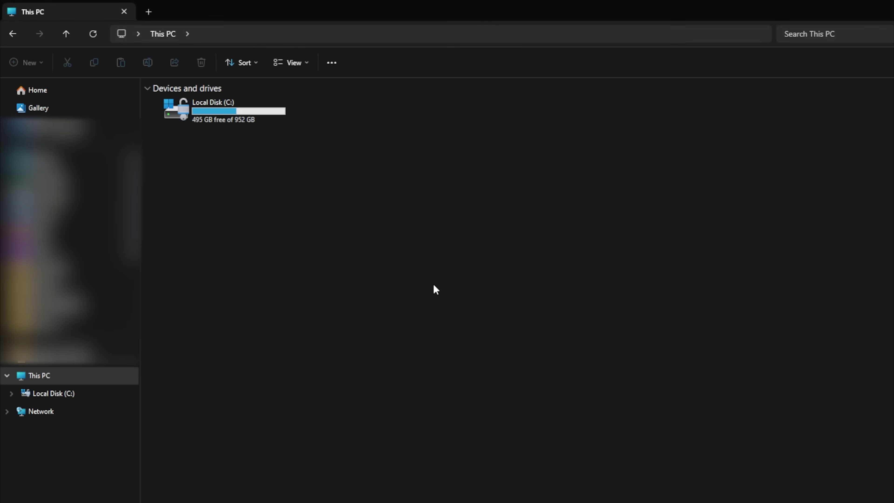